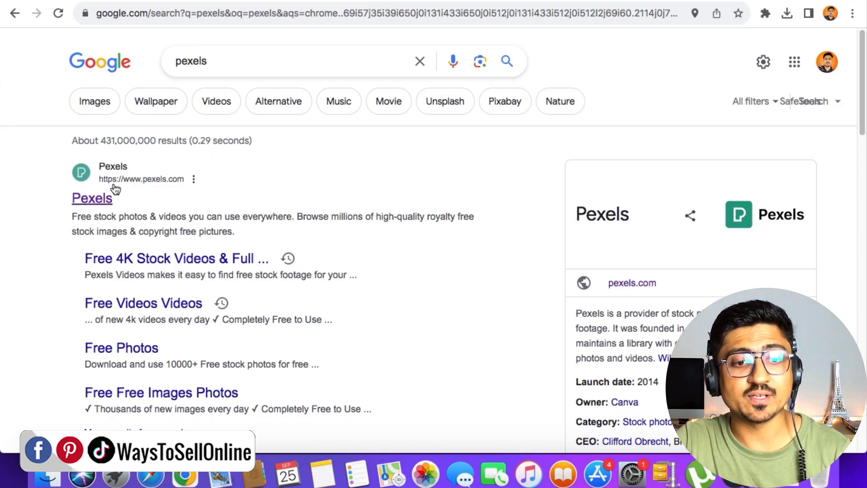
# Step: Open Pexels and search for 'woman in pink coat'
pyautogui.click(109, 198)
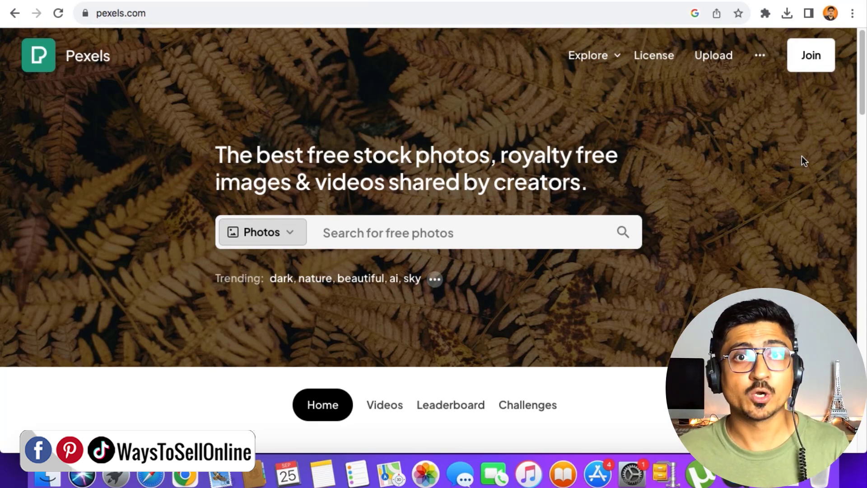
pyautogui.click(429, 233)
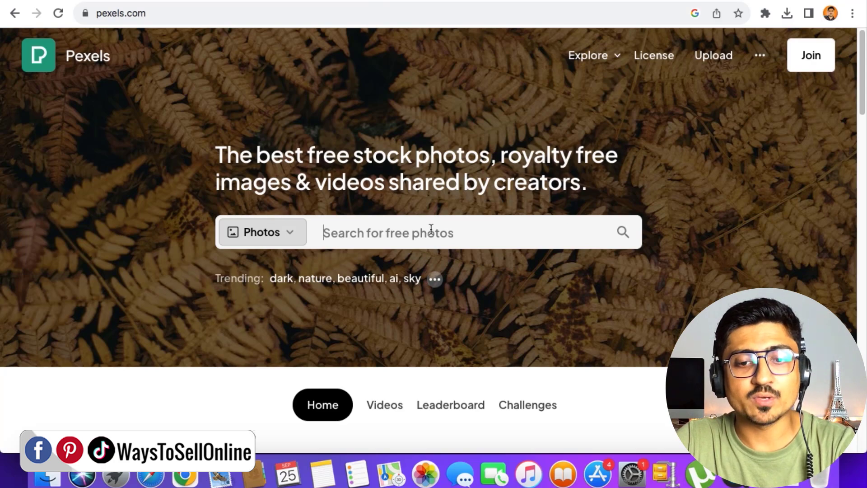
pyautogui.write('woman in ')
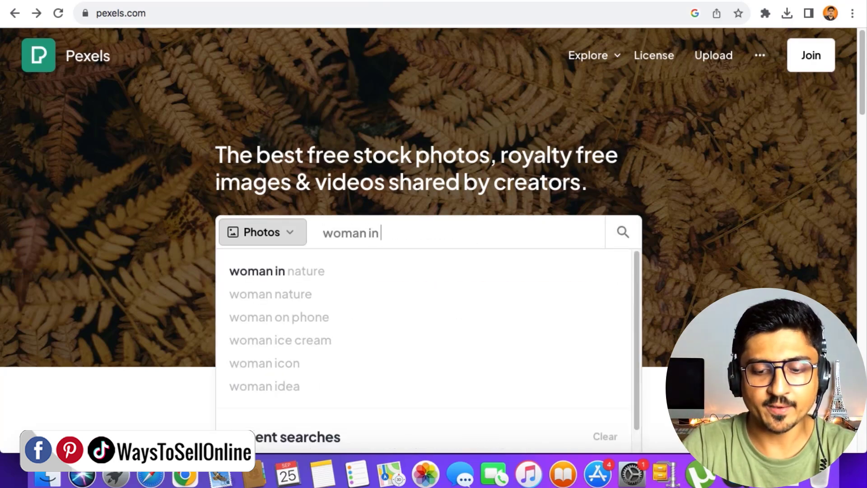
pyautogui.write('pink coat')
pyautogui.press('Return')
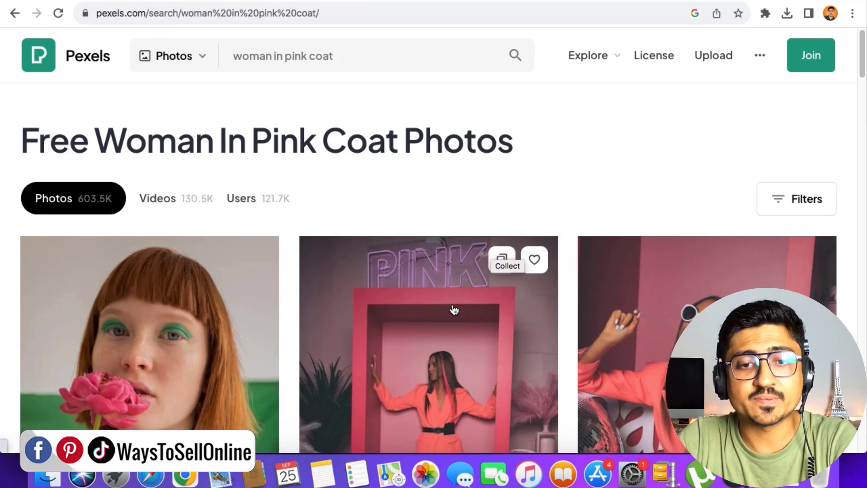
# Step: Open the photo of the woman in a pink cardigan against a white brick wall
pyautogui.scroll(-15, 455, 317)
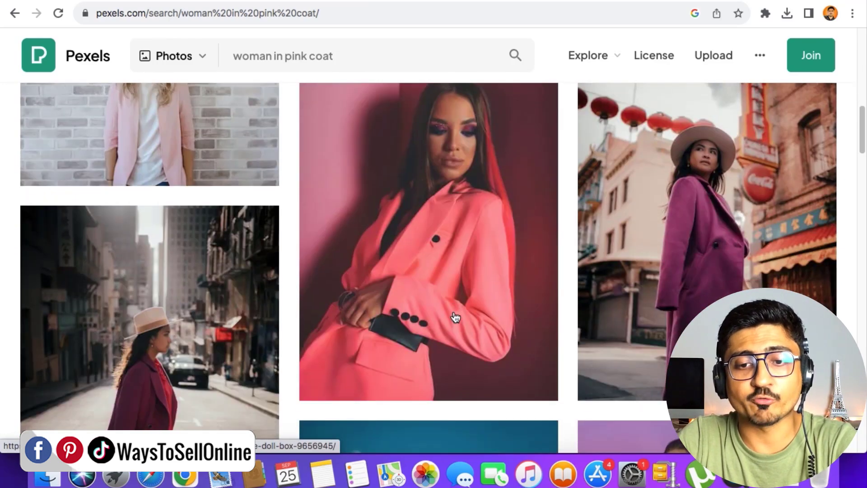
pyautogui.scroll(-10, 455, 317)
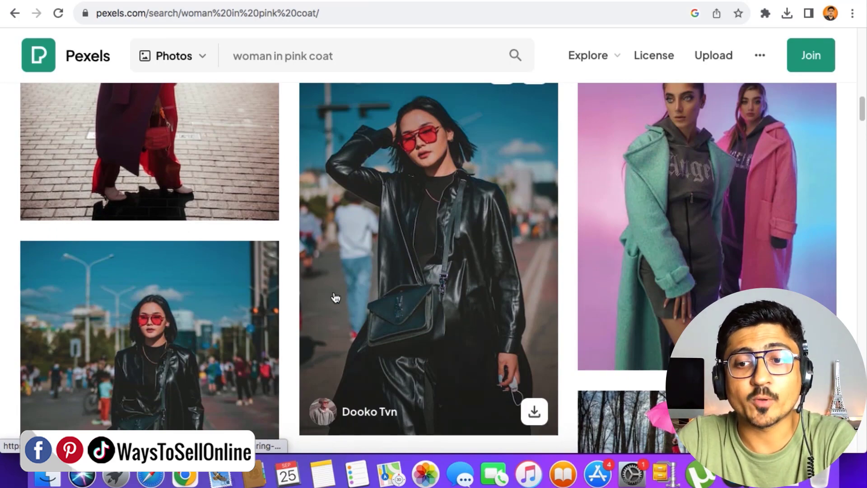
pyautogui.scroll(10, 329, 291)
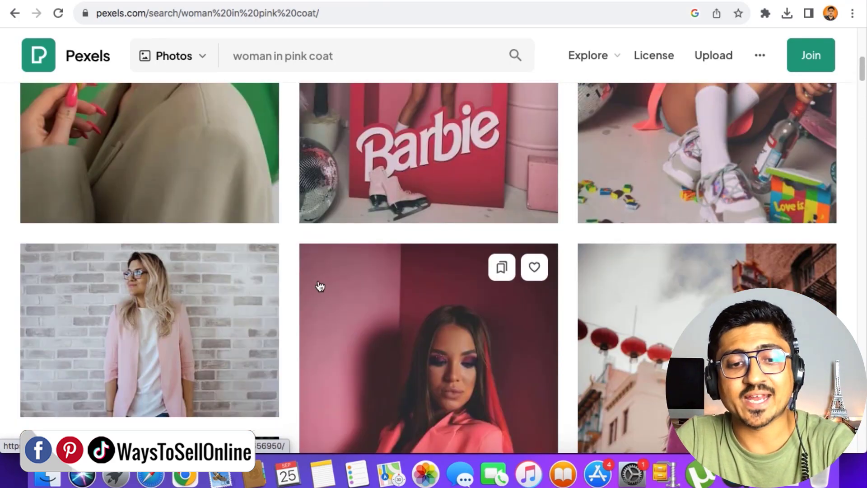
pyautogui.click(163, 305)
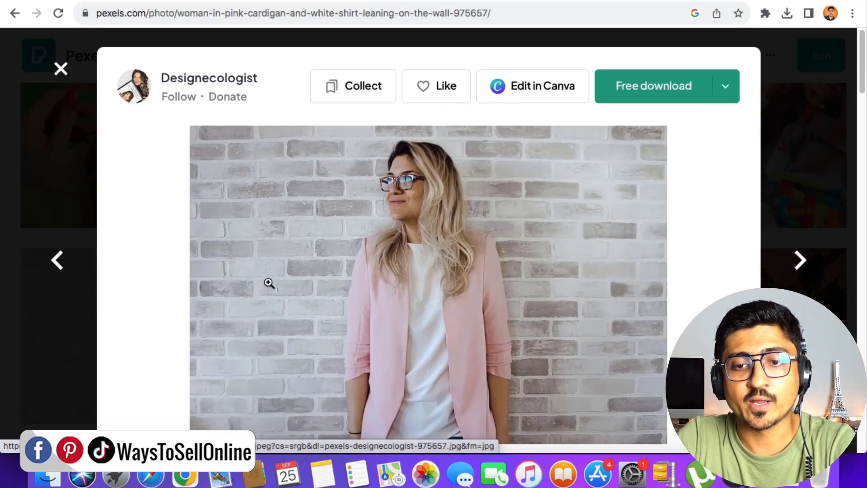
# Step: Download the pink-cardigan photo at the Small 640×427 size
pyautogui.click(731, 87)
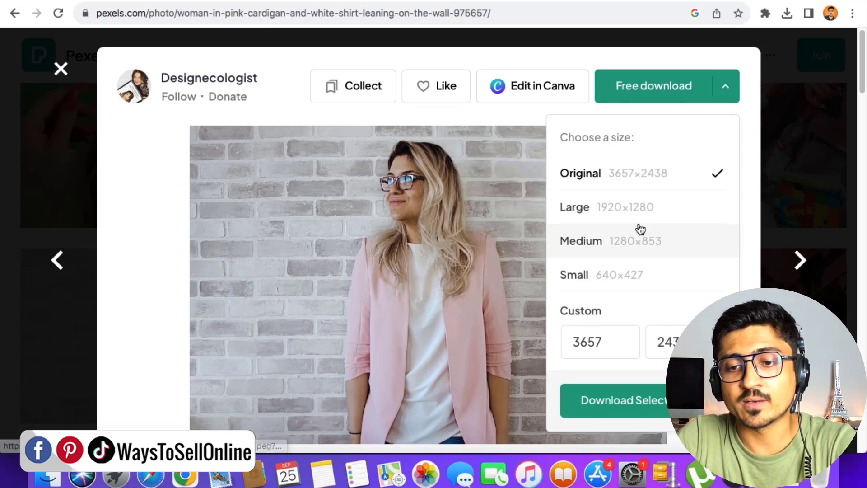
pyautogui.click(649, 269)
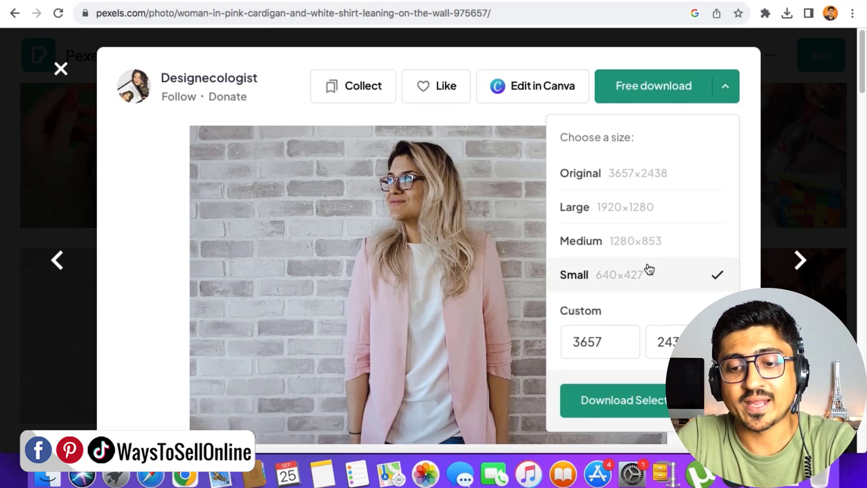
pyautogui.click(663, 401)
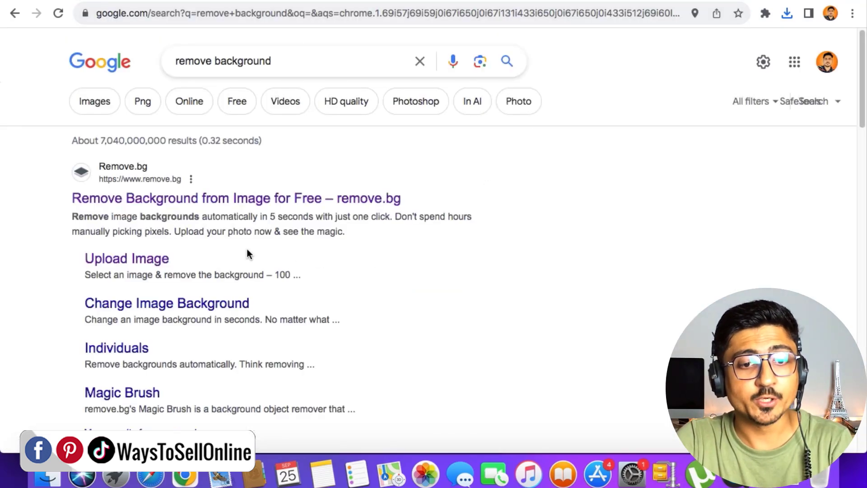
# Step: Open Adobe Express's free Remove background tool
pyautogui.scroll(-5, 247, 249)
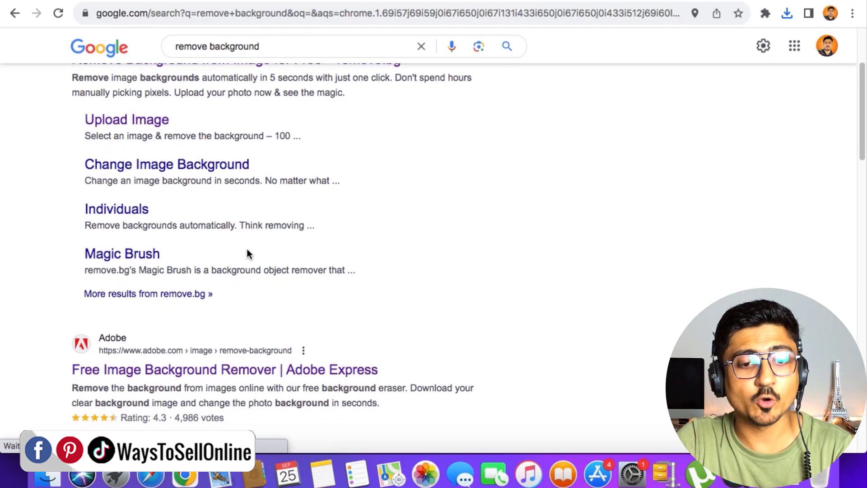
pyautogui.scroll(-2, 247, 254)
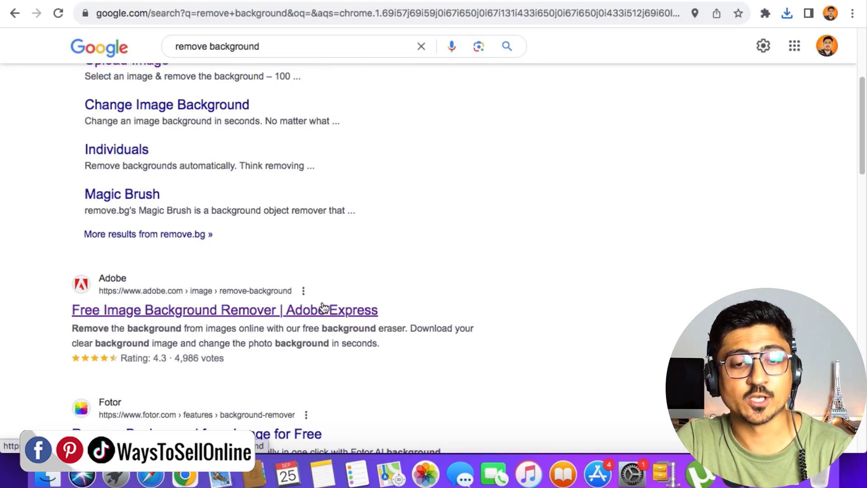
pyautogui.click(306, 311)
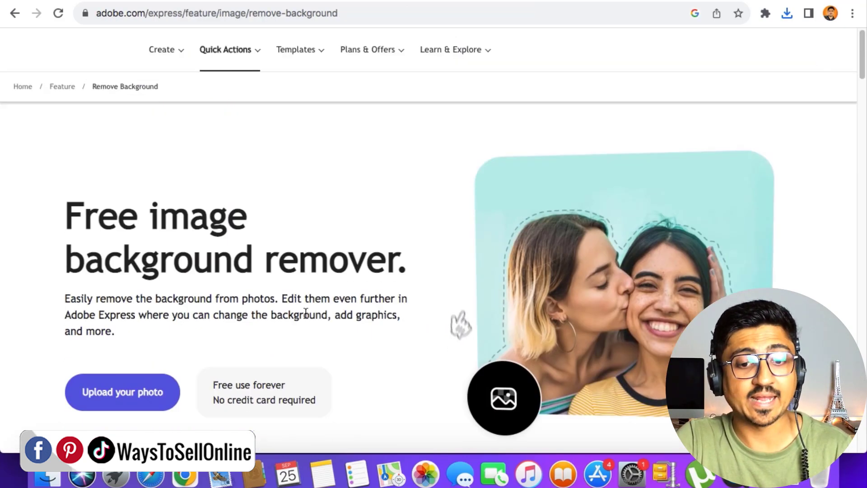
pyautogui.click(122, 421)
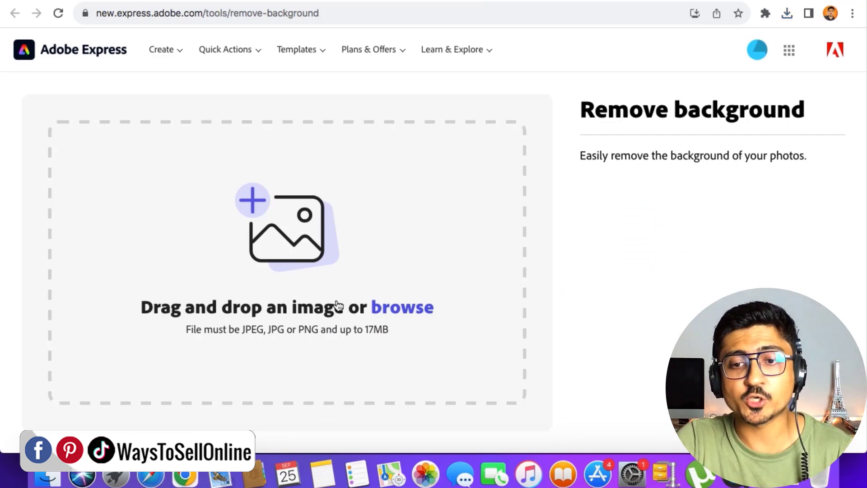
# Step: Upload the downloaded Pexels JPG from Downloads for background removal
pyautogui.click(419, 315)
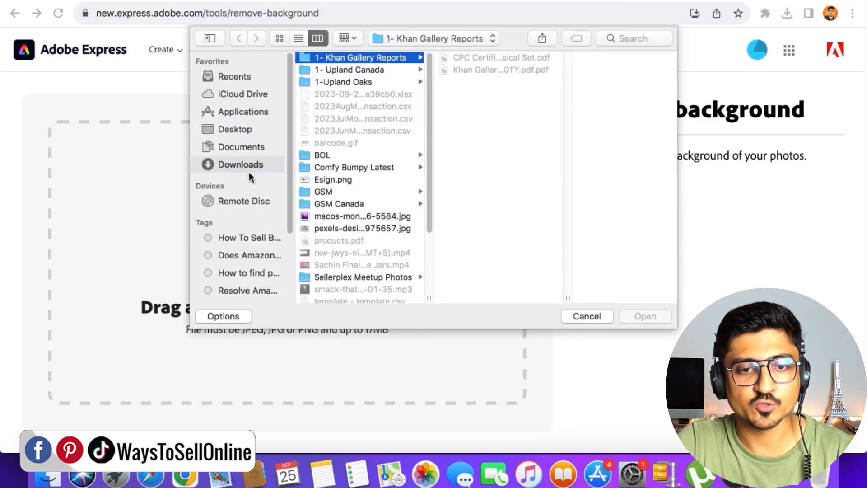
pyautogui.scroll(-5, 350, 187)
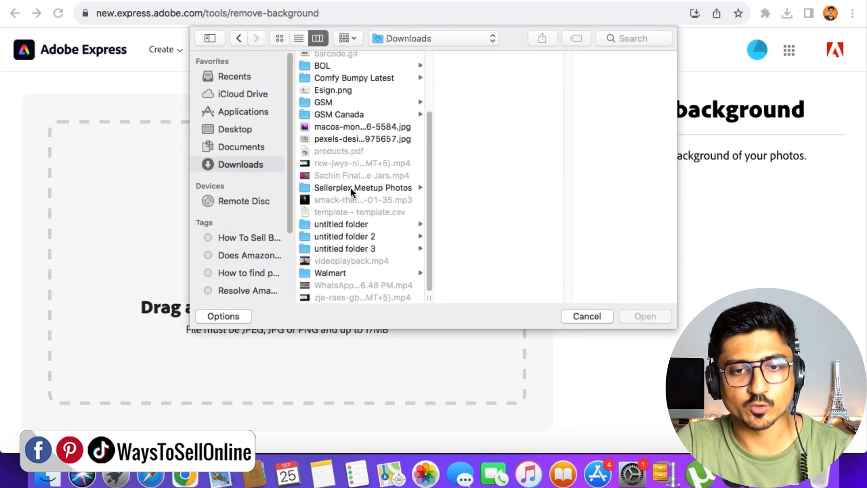
pyautogui.click(362, 137)
pyautogui.doubleClick(362, 138)
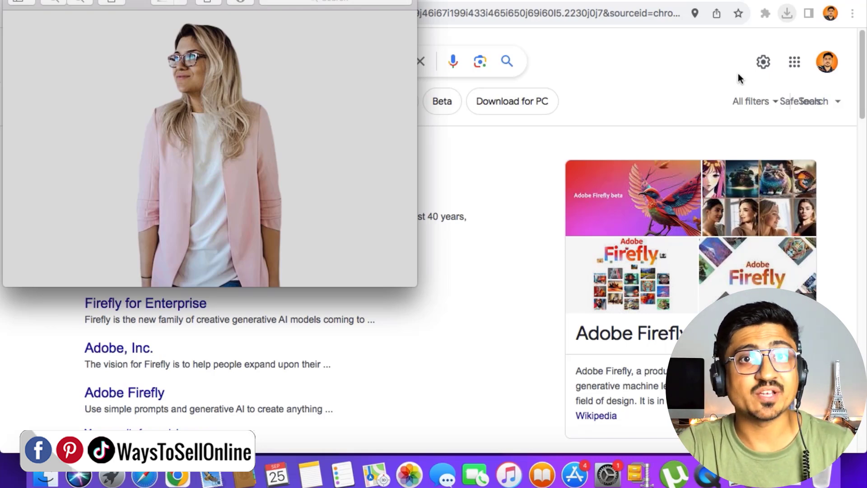
# Step: View the removebg PNG cut-out in Preview, then return to the Adobe Firefly results
pyautogui.moveTo(136, 2); pyautogui.dragTo(188, 34)
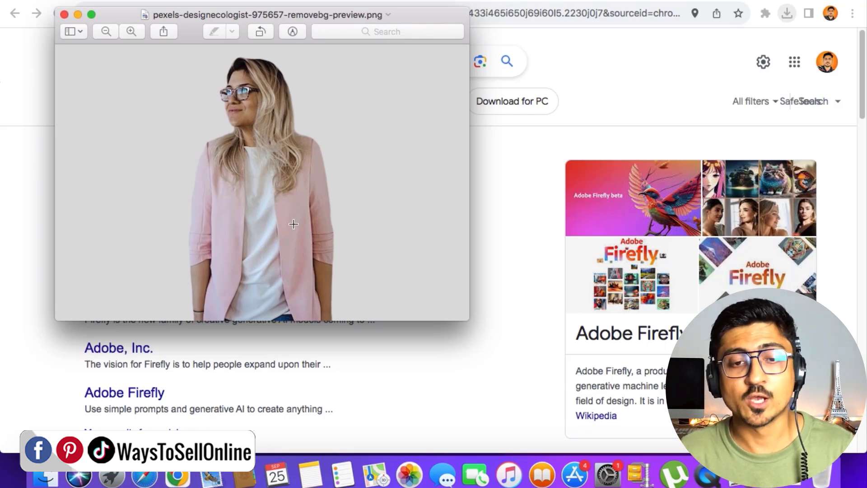
pyautogui.click(613, 59)
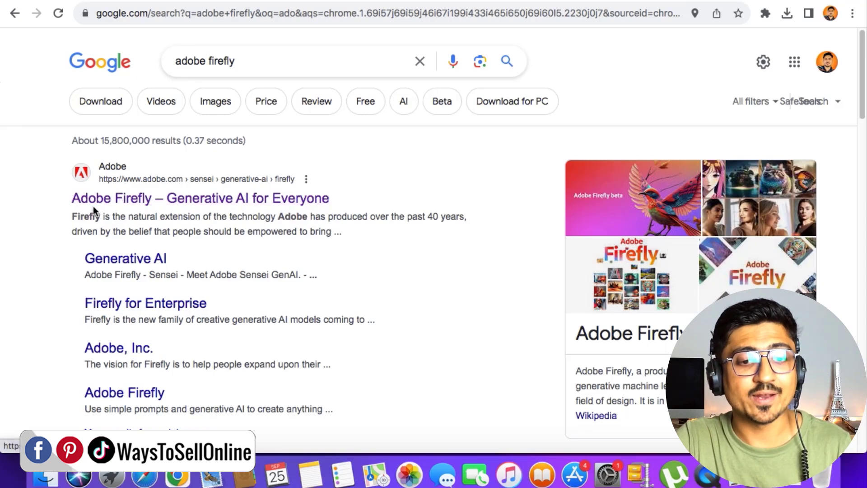
# Step: Open the Adobe Firefly website and highlight the Text to Image and Generative Fill features
pyautogui.click(180, 205)
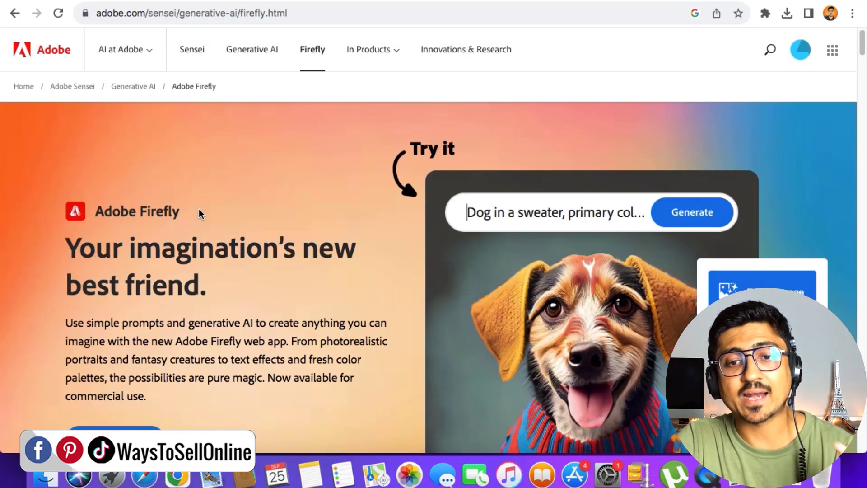
pyautogui.scroll(-3, 298, 240)
pyautogui.scroll(-10, 298, 239)
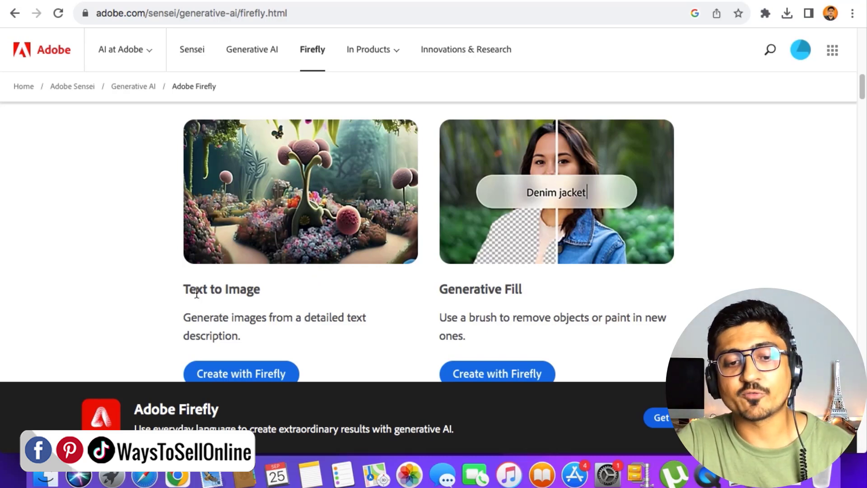
pyautogui.moveTo(184, 290); pyautogui.dragTo(247, 290)
pyautogui.moveTo(438, 290); pyautogui.dragTo(523, 289)
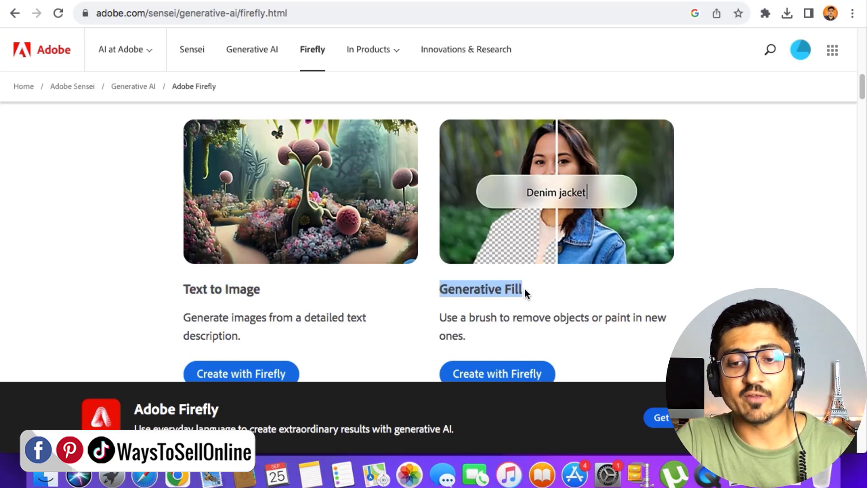
# Step: Launch Generative Fill from its Create with Firefly button
pyautogui.scroll(-12, 524, 300)
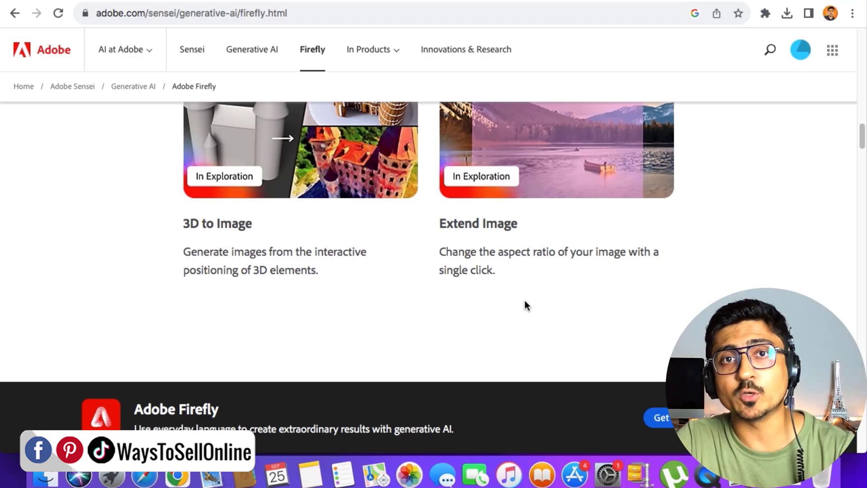
pyautogui.scroll(10, 524, 300)
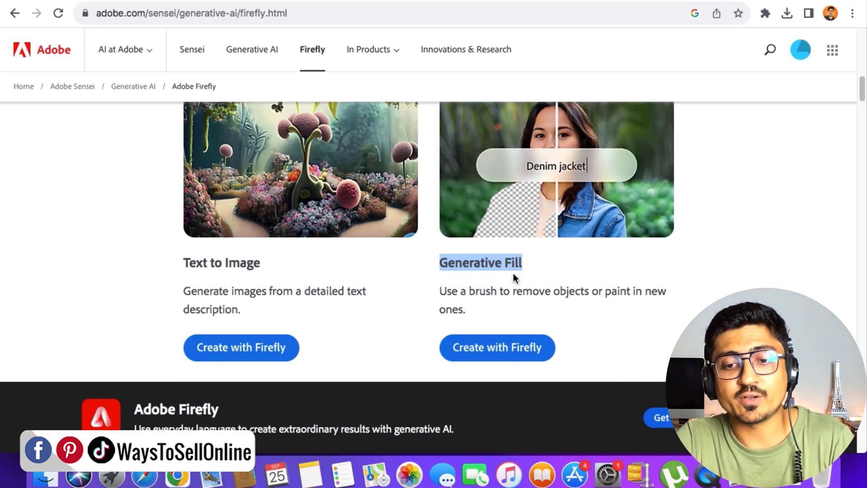
pyautogui.click(498, 350)
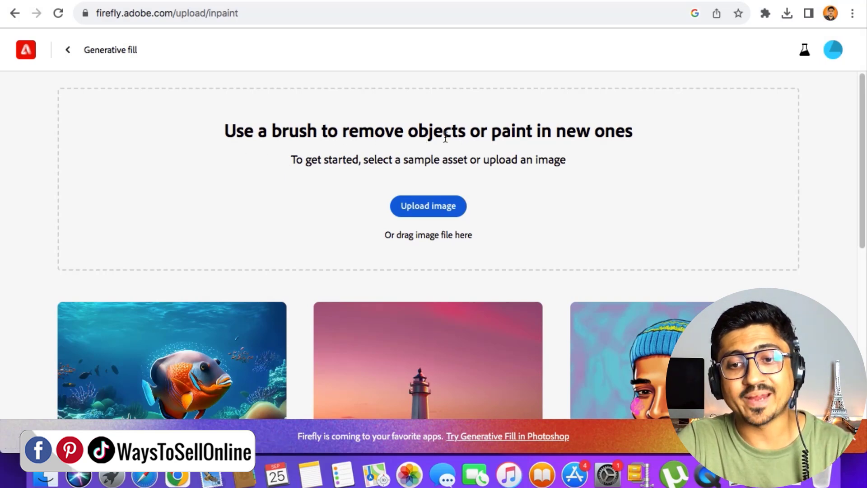
# Step: Upload the removebg PNG cut-out of the woman onto the Generative Fill canvas
pyautogui.click(428, 212)
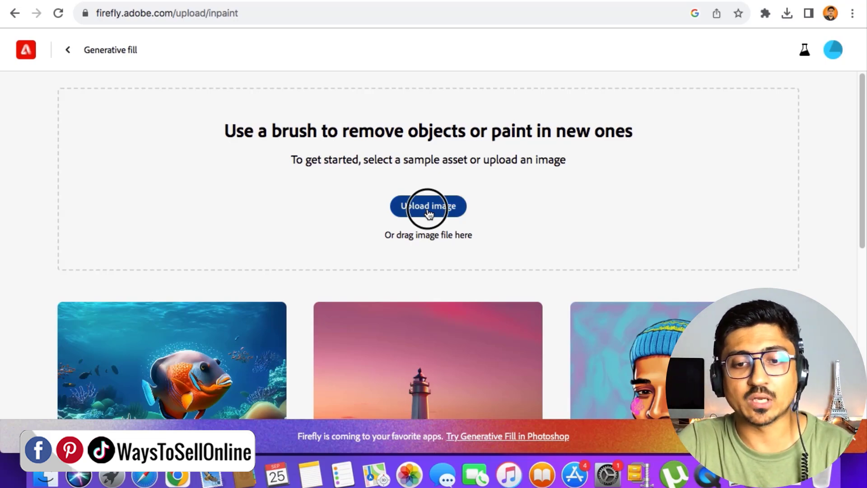
pyautogui.click(645, 315)
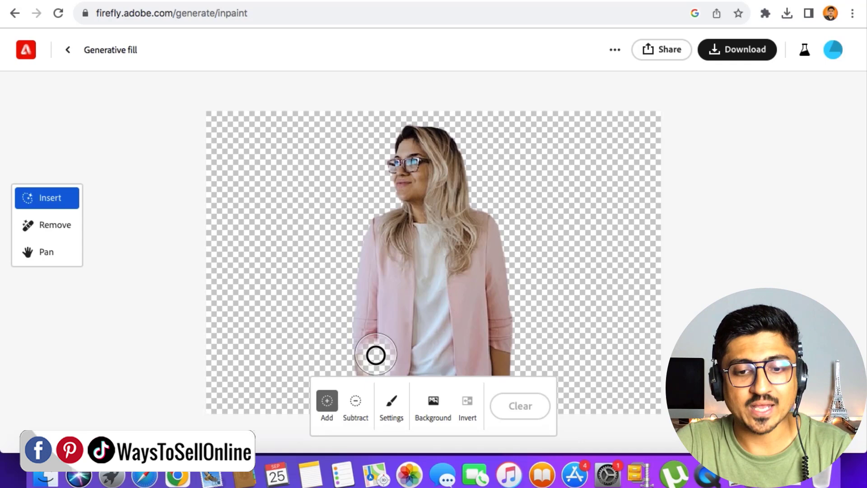
# Step: Brush a mask over the pink jacket and top, then switch from Remove to Insert
pyautogui.moveTo(375, 343)
pyautogui.mouseDown()
pyautogui.moveTo(385, 230)
pyautogui.moveTo(428, 223)
pyautogui.moveTo(475, 233)
pyautogui.moveTo(486, 267)
pyautogui.moveTo(467, 264)
pyautogui.moveTo(462, 251)
pyautogui.moveTo(432, 269)
pyautogui.moveTo(398, 272)
pyautogui.moveTo(427, 250)
pyautogui.moveTo(441, 317)
pyautogui.moveTo(419, 321)
pyautogui.moveTo(408, 347)
pyautogui.mouseUp()
pyautogui.click(46, 224)
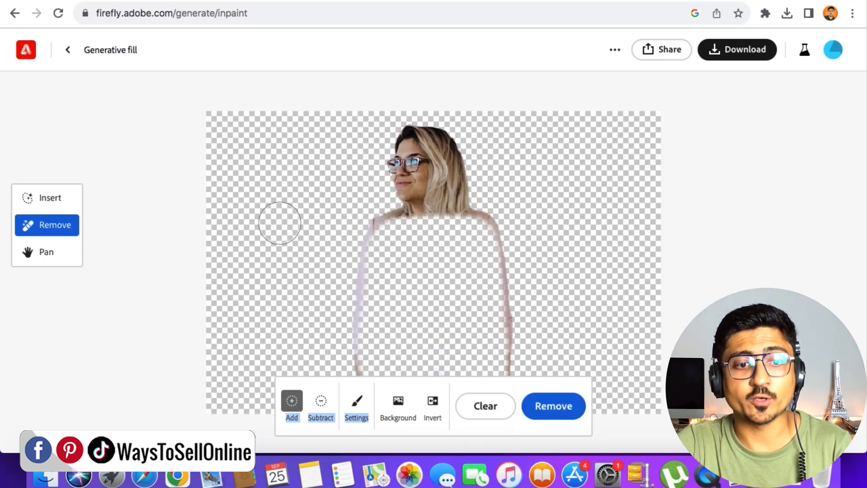
pyautogui.click(53, 199)
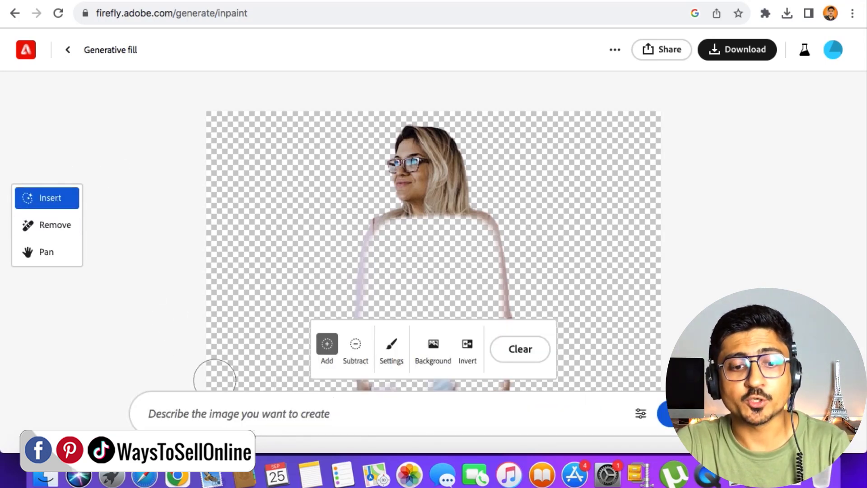
# Step: Enter the prompt 'swimsuit with beach in background' for the masked outfit
pyautogui.click(154, 417)
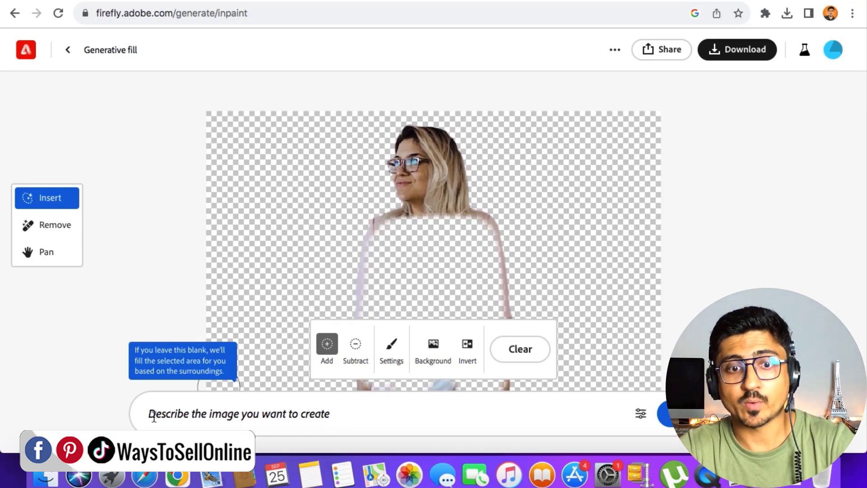
pyautogui.click(154, 415)
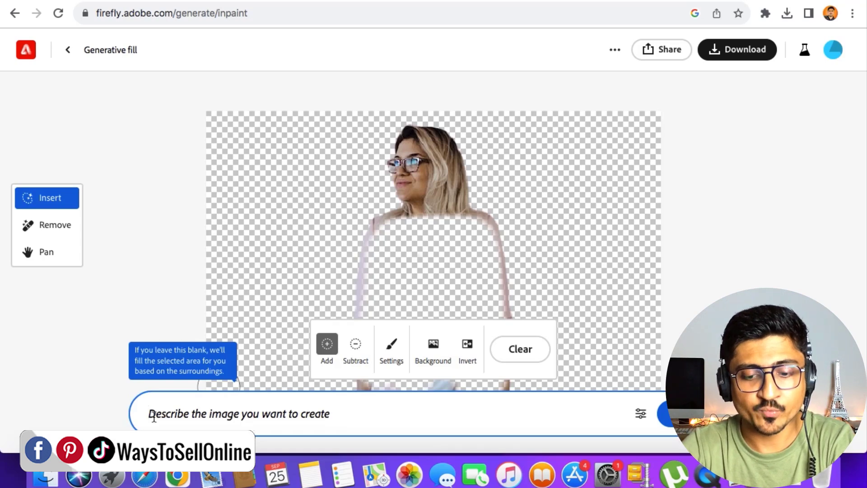
pyautogui.write('swimsuit')
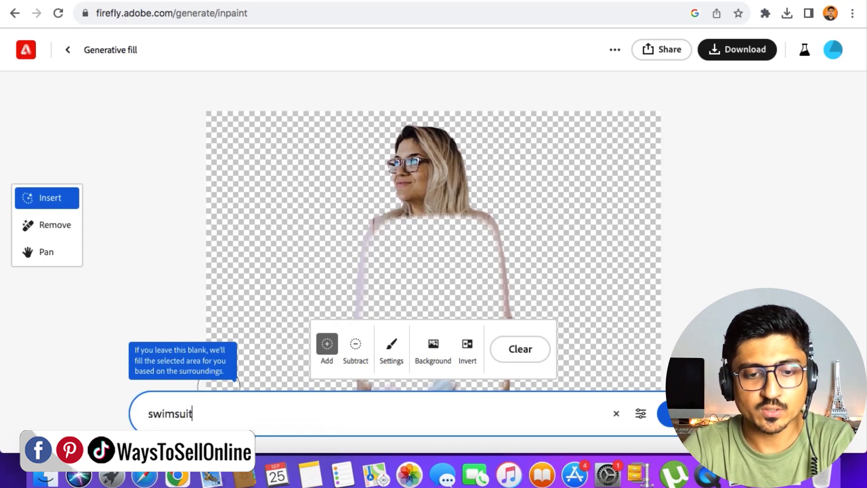
pyautogui.write(' with beach ')
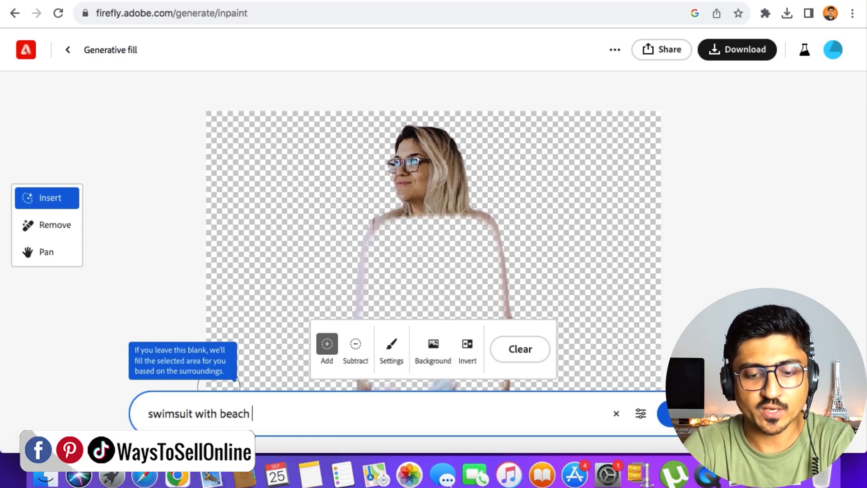
pyautogui.write('in background')
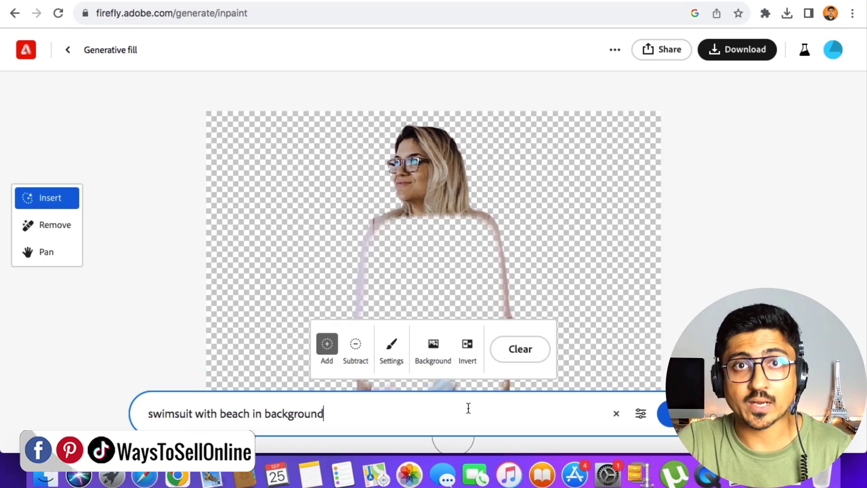
# Step: Generate swimsuit fills, preview the second and third variations, then cancel them
pyautogui.press('Return')
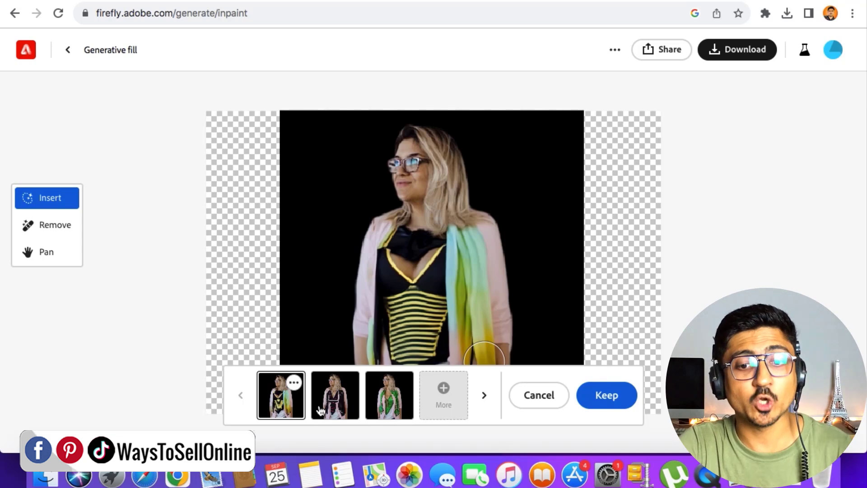
pyautogui.click(346, 403)
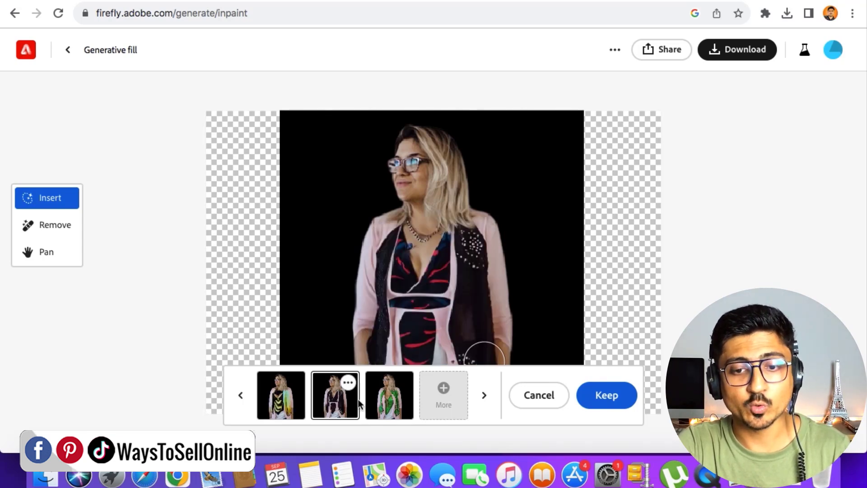
pyautogui.click(390, 402)
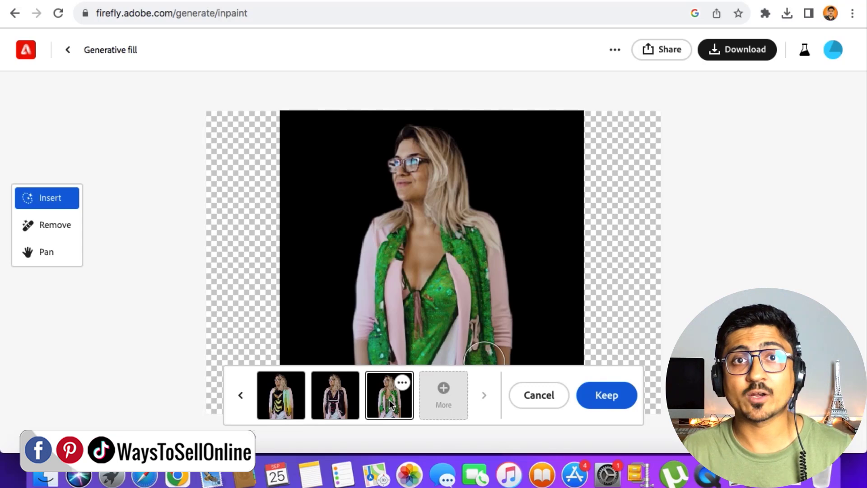
pyautogui.press('Escape')
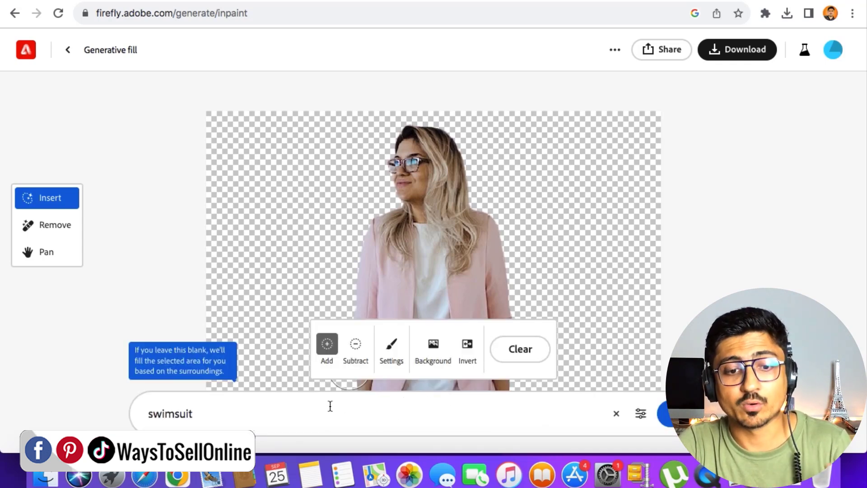
# Step: Replace the prompt with 'beach with palm tree' and generate
pyautogui.doubleClick(189, 412)
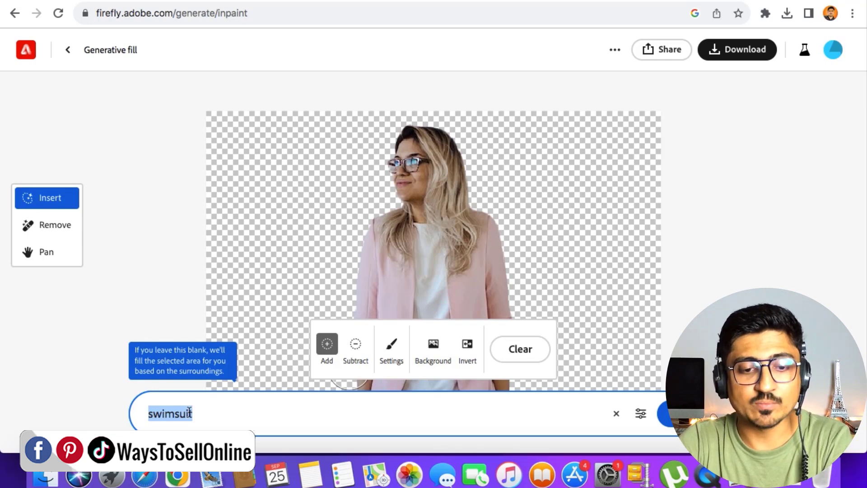
pyautogui.press('BackSpace')
pyautogui.write('beach')
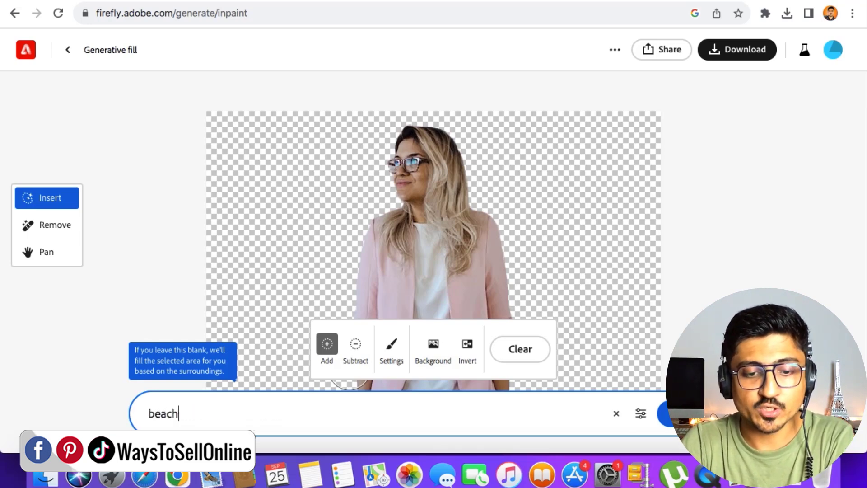
pyautogui.write(' with palm tree')
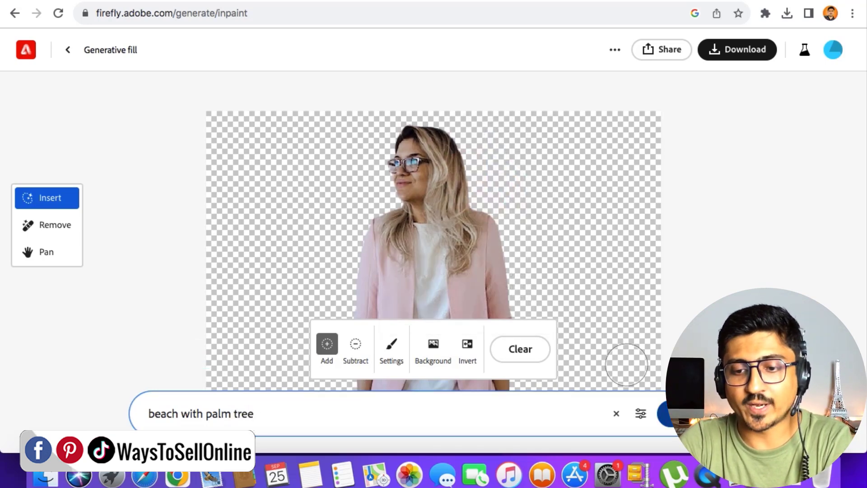
pyautogui.press('Return')
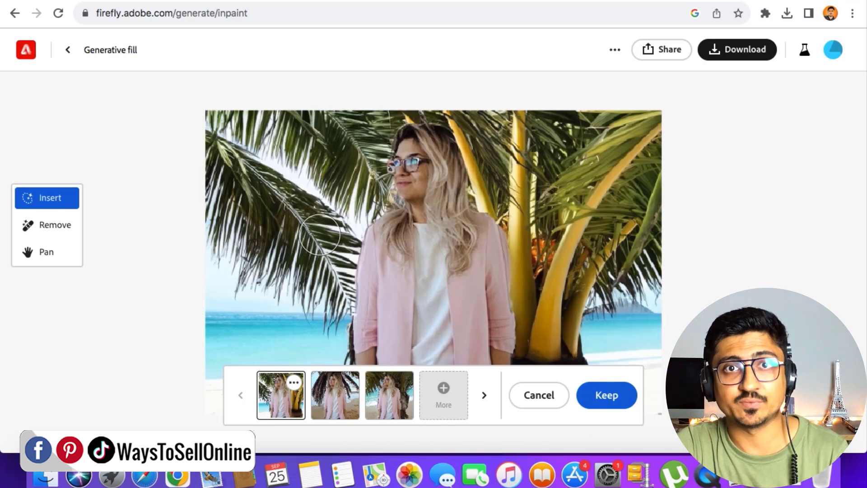
# Step: Compare the beach variations and keep the second palm-tree result
pyautogui.click(337, 406)
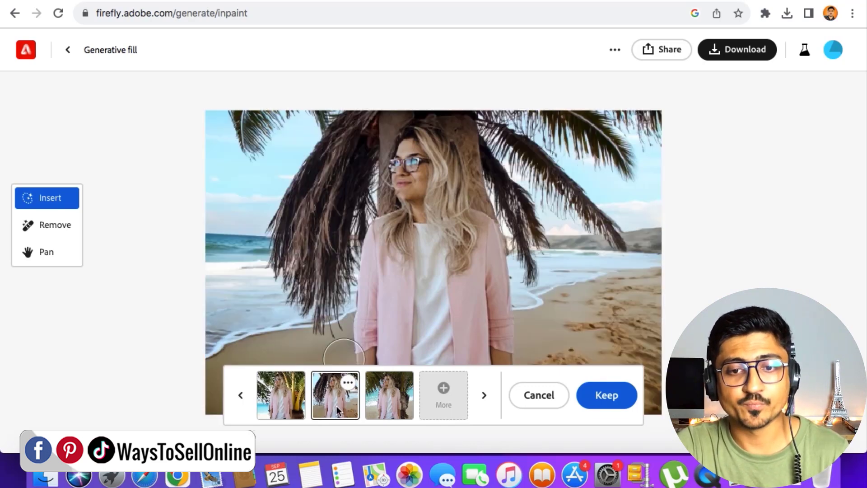
pyautogui.click(394, 400)
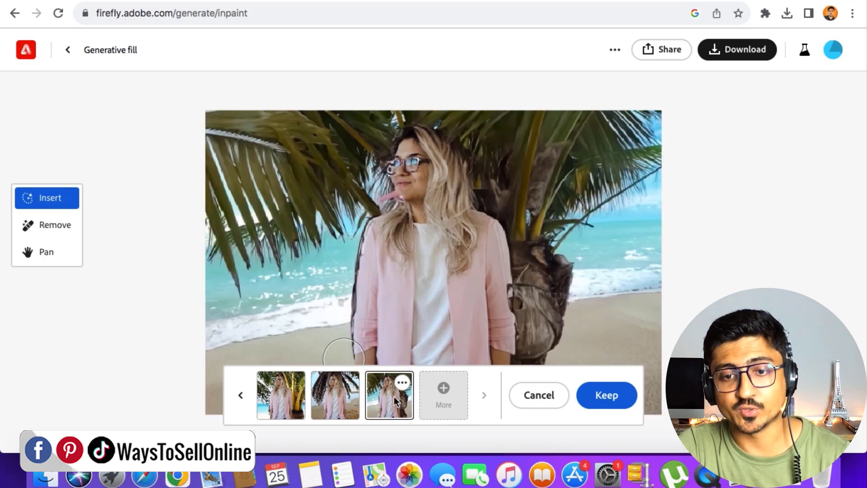
pyautogui.click(334, 406)
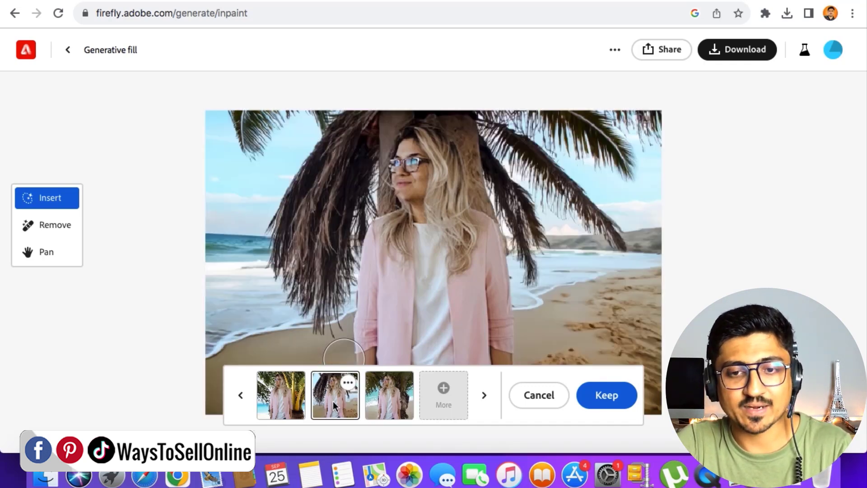
pyautogui.click(615, 396)
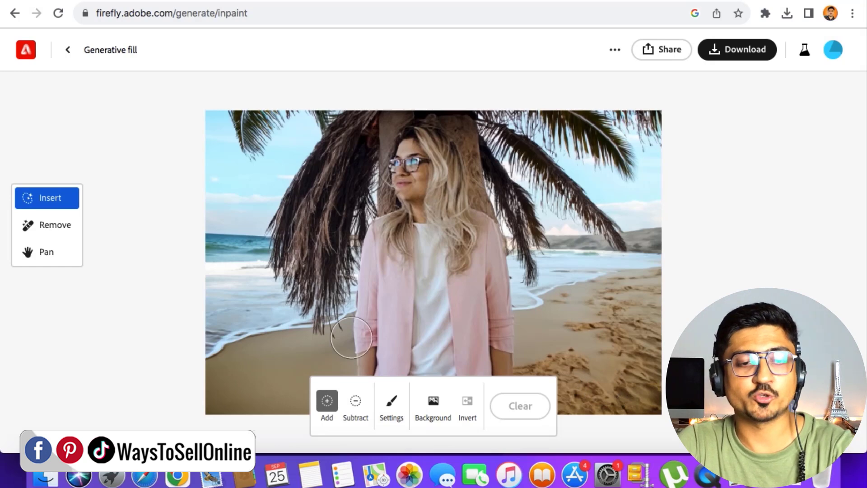
# Step: Paint a Remove mask over the woman's pink jacket and top below her face
pyautogui.click(56, 226)
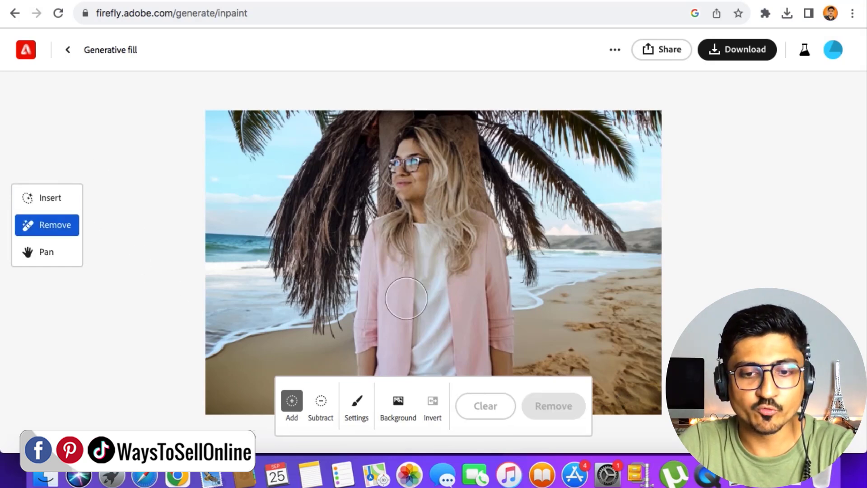
pyautogui.moveTo(378, 371)
pyautogui.mouseDown()
pyautogui.moveTo(376, 246)
pyautogui.moveTo(384, 232)
pyautogui.moveTo(419, 227)
pyautogui.moveTo(478, 236)
pyautogui.moveTo(492, 359)
pyautogui.moveTo(480, 382)
pyautogui.moveTo(466, 346)
pyautogui.moveTo(464, 255)
pyautogui.moveTo(402, 270)
pyautogui.moveTo(420, 252)
pyautogui.moveTo(417, 324)
pyautogui.moveTo(402, 368)
pyautogui.moveTo(426, 355)
pyautogui.moveTo(443, 284)
pyautogui.moveTo(445, 316)
pyautogui.moveTo(405, 306)
pyautogui.moveTo(472, 233)
pyautogui.moveTo(488, 273)
pyautogui.moveTo(494, 349)
pyautogui.mouseUp()
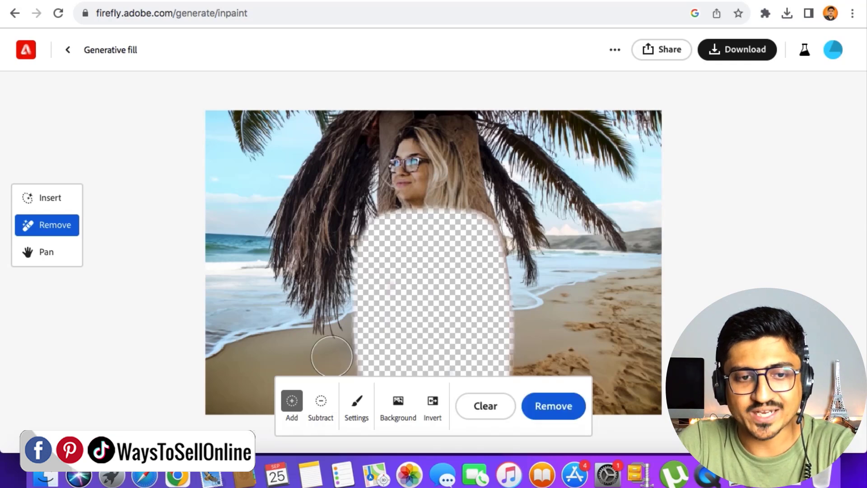
# Step: Generate Insert fills for the masked outfit with the prompt 'swimming suit'
pyautogui.click(58, 199)
pyautogui.click(313, 423)
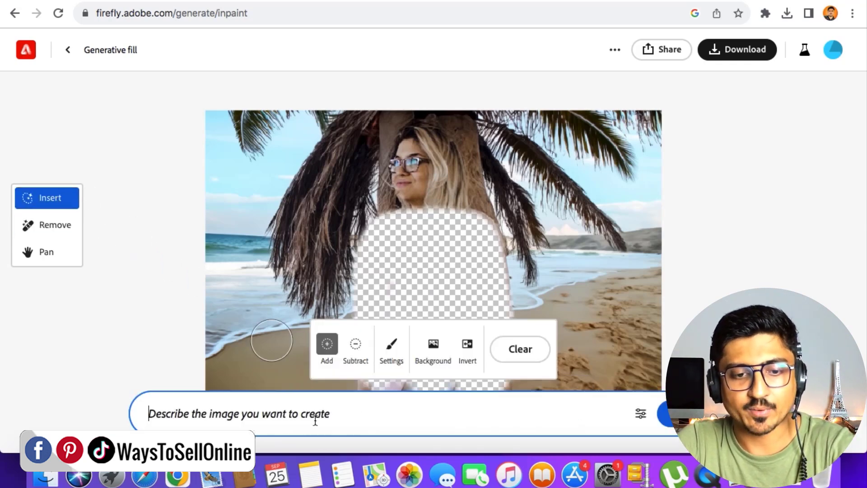
pyautogui.write('swimming suit')
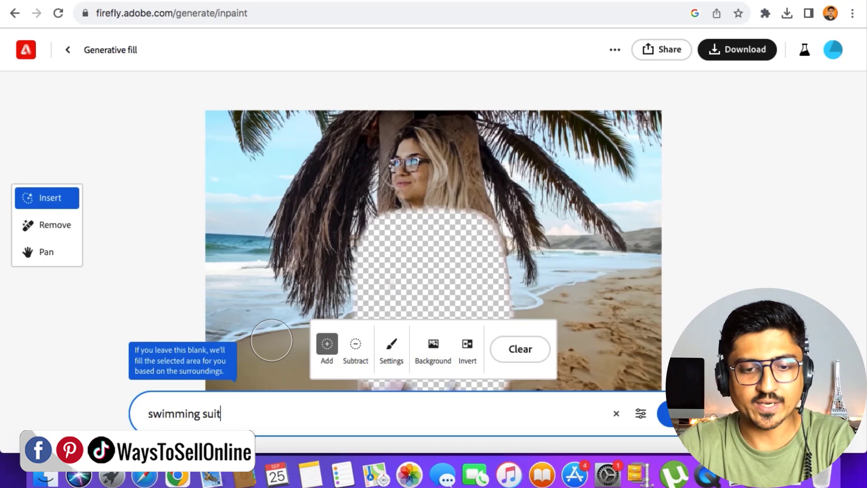
pyautogui.press('Return')
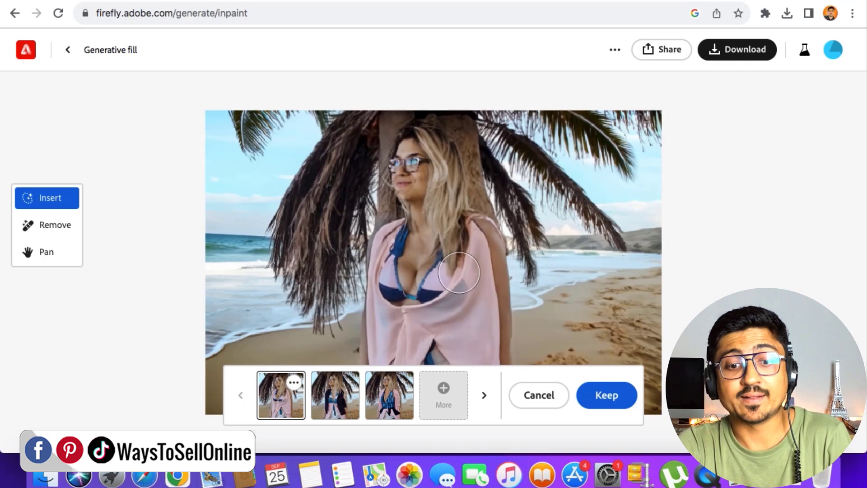
# Step: Compare the swimwear variations, settling on the navy jacket over striped top
pyautogui.click(337, 388)
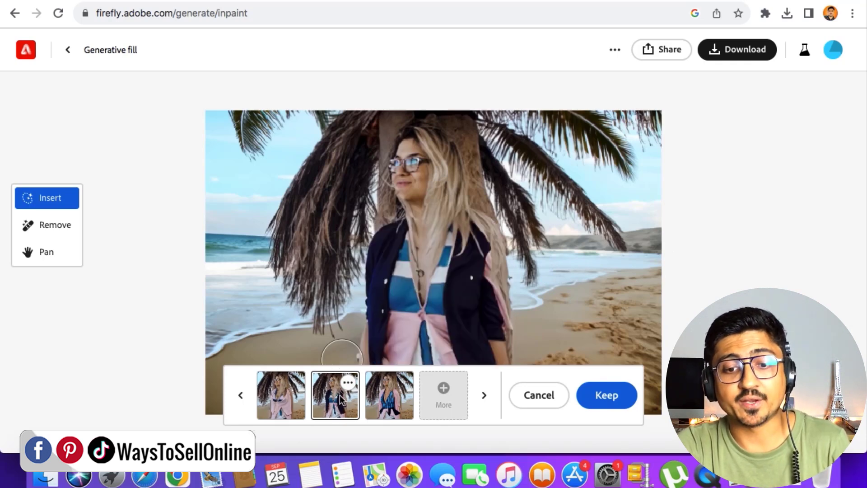
pyautogui.click(380, 398)
pyautogui.click(347, 404)
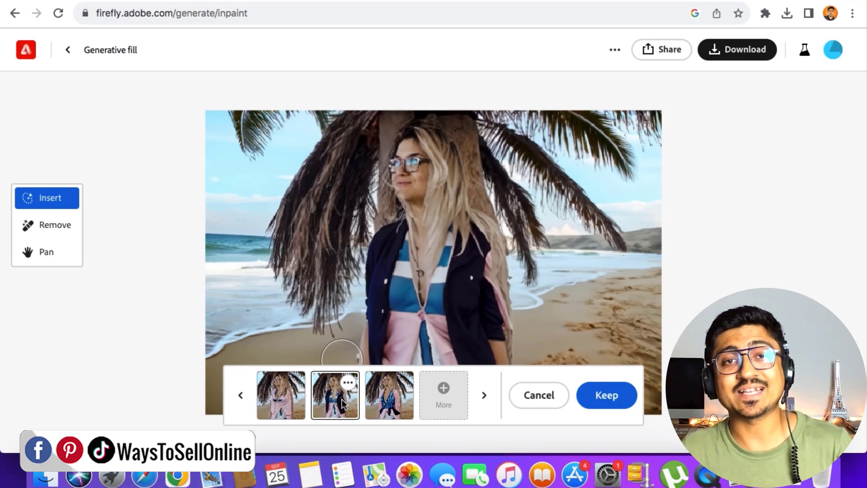